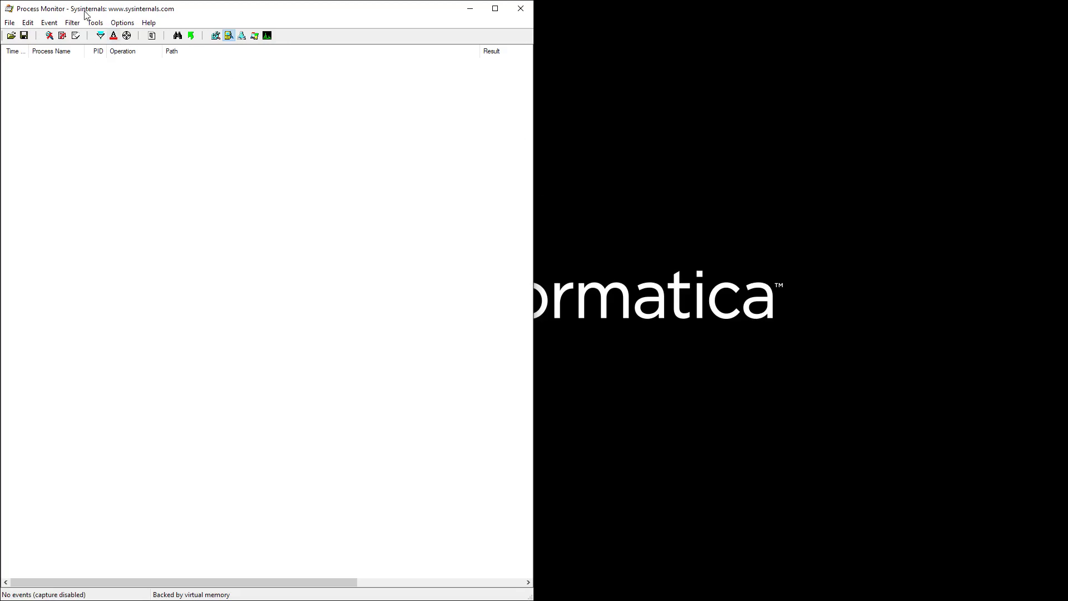
# Step: Enable the pmdesign.exe Include rule in Process Monitor's event filter and apply it
pyautogui.click(100, 35)
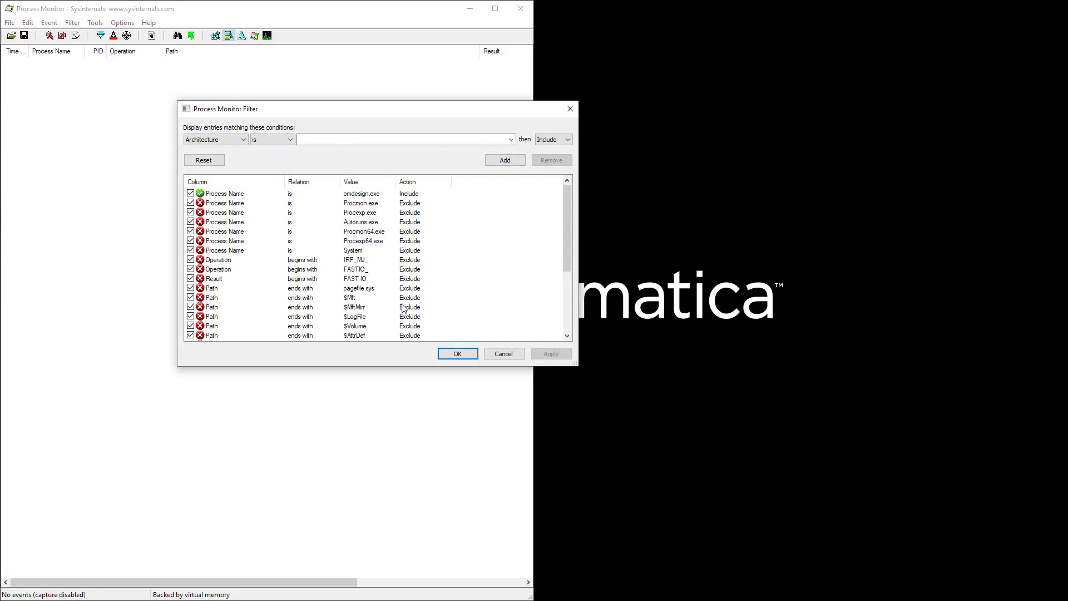
pyautogui.click(454, 353)
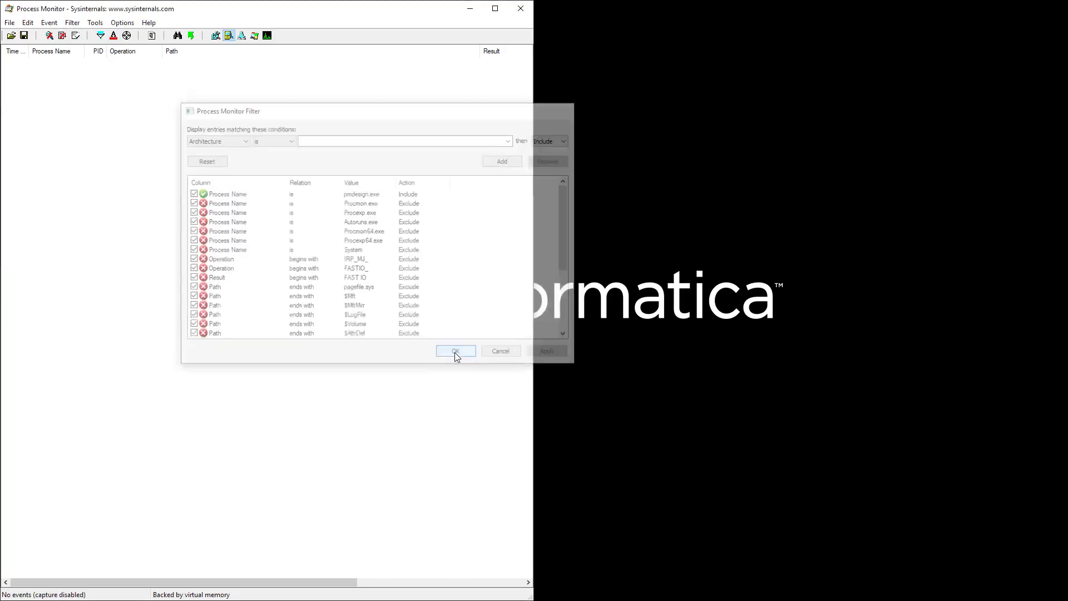
# Step: Start capturing events, then clear the list so only new pmdesign.exe activity is recorded
pyautogui.click(49, 35)
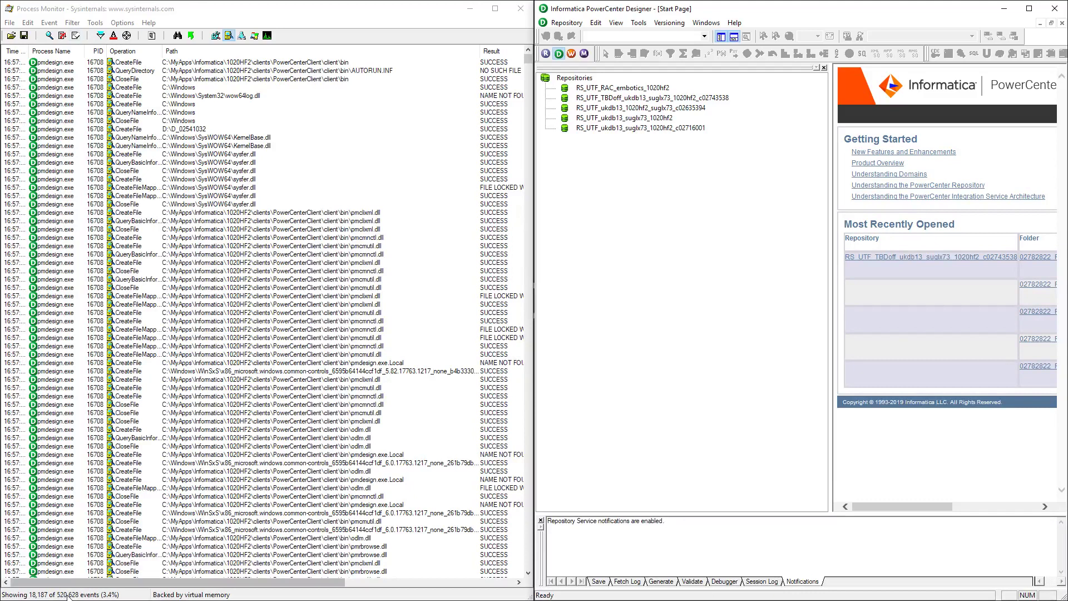
pyautogui.click(78, 35)
pyautogui.click(78, 37)
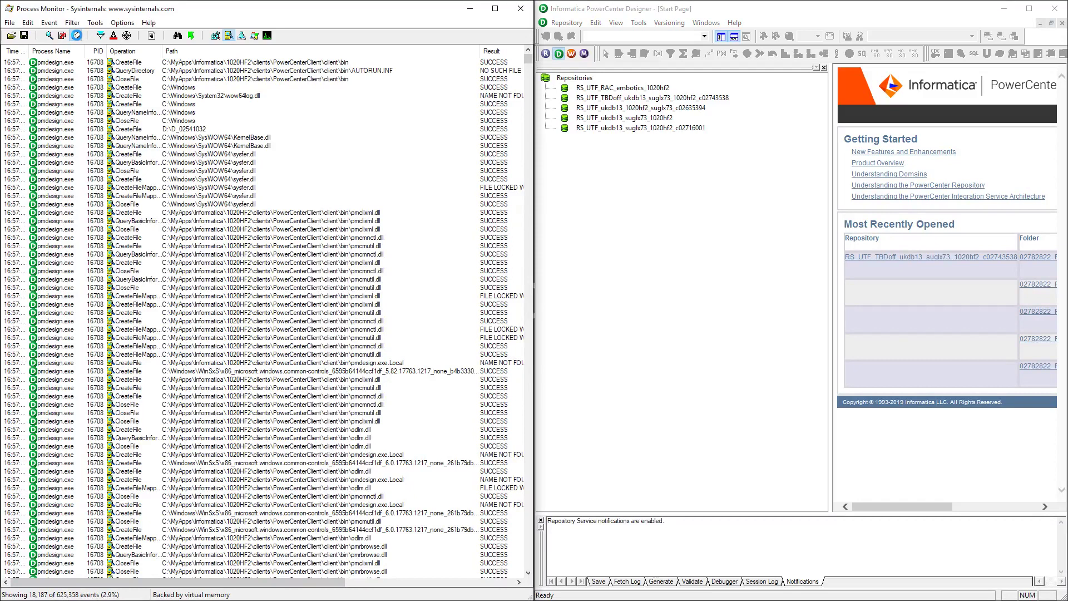
# Step: Connect to the second listed repository, which triggers the PCSF_46007 no-gateway-connectivity error
pyautogui.click(619, 99)
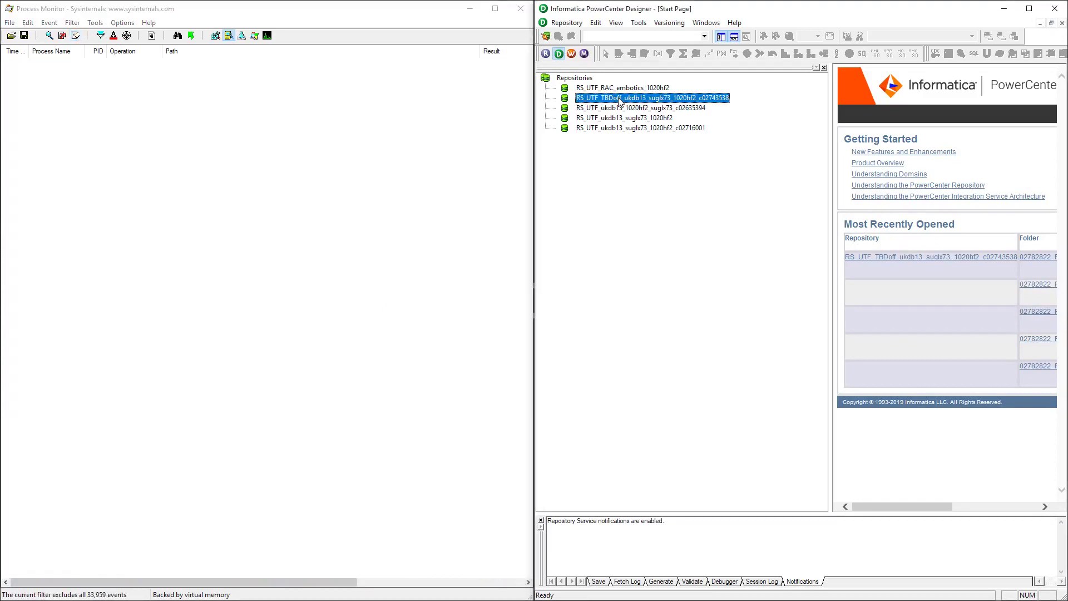
pyautogui.rightClick(619, 102)
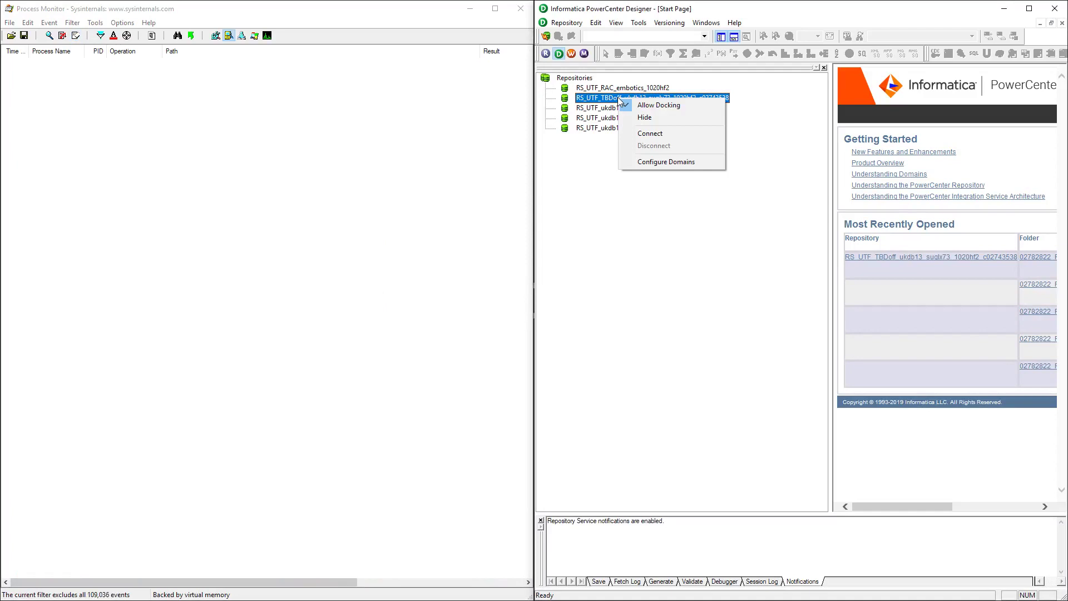
pyautogui.click(678, 134)
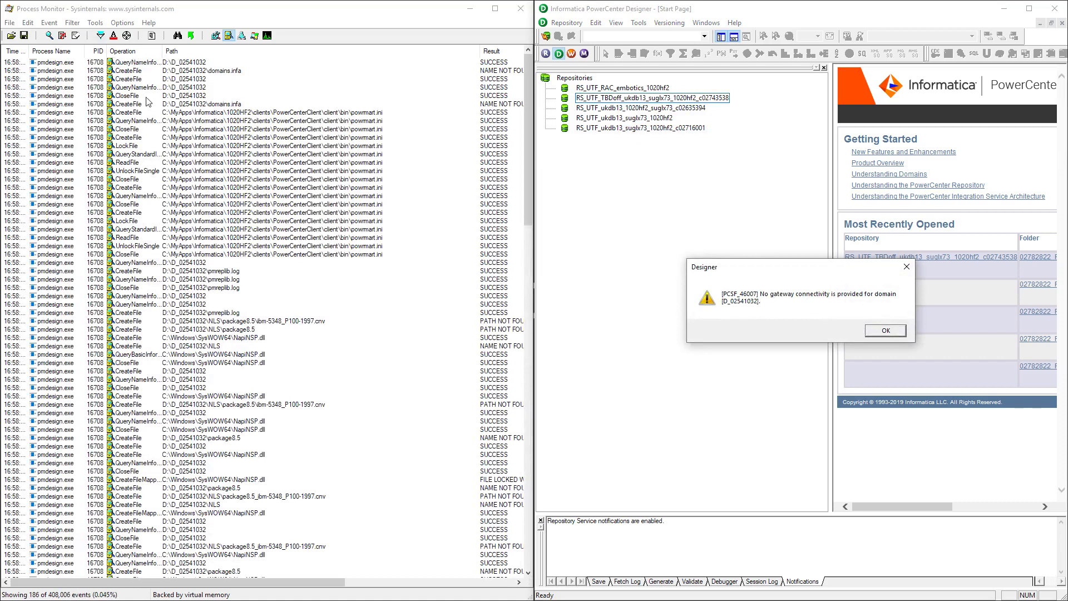
# Step: Stop capture and confirm the D:\D_02541032\domains.infa lookup returned NAME NOT FOUND
pyautogui.click(49, 36)
pyautogui.click(216, 105)
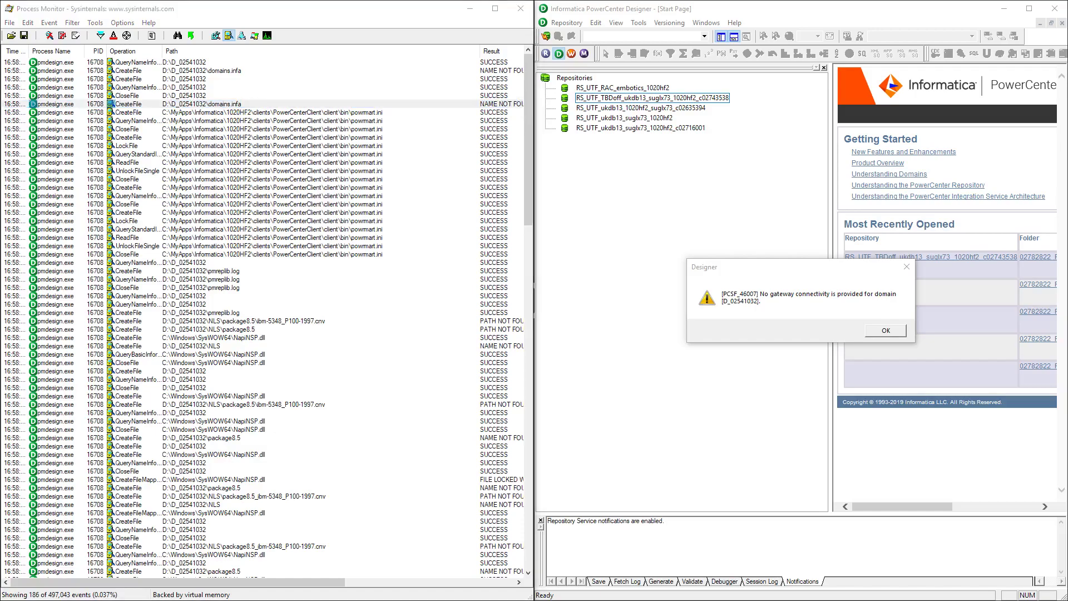
pyautogui.press('super+Left')
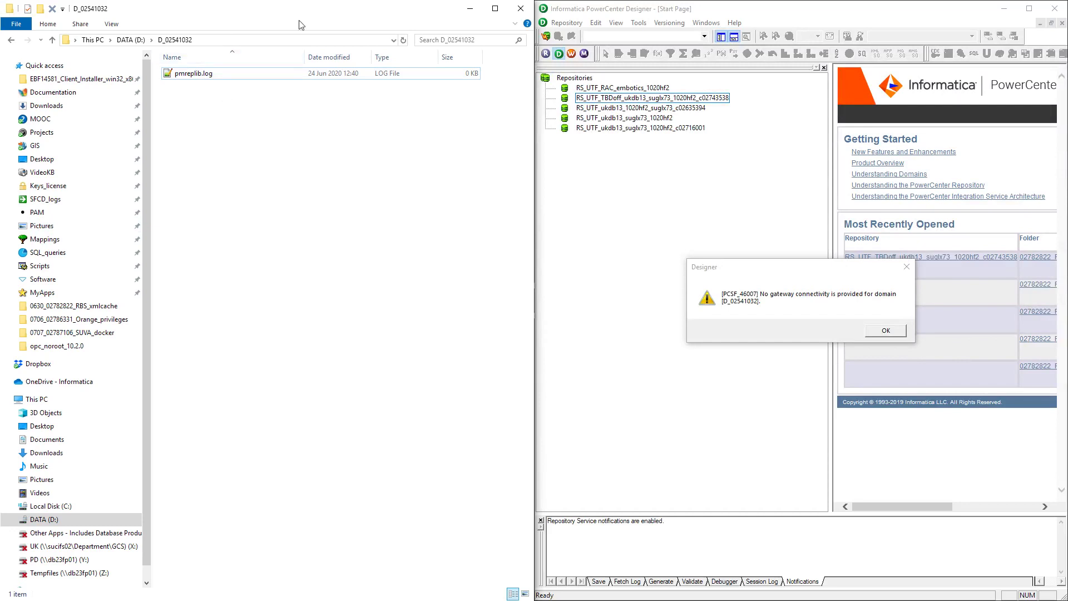
pyautogui.click(463, 12)
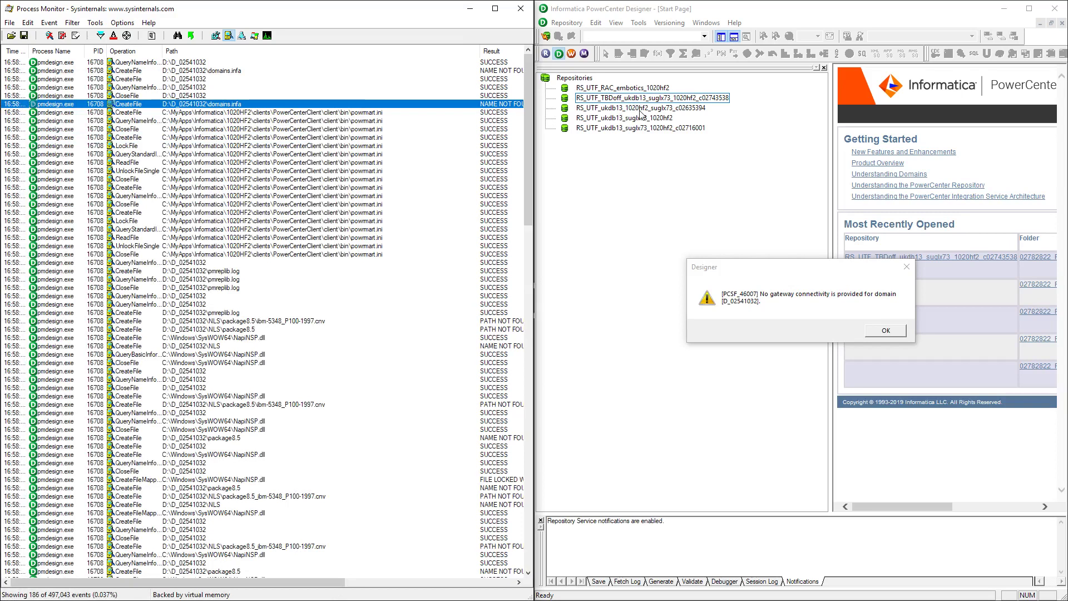
# Step: Dismiss the PCSF_46007 error, cancel the repository login, and switch to FileZilla
pyautogui.click(881, 331)
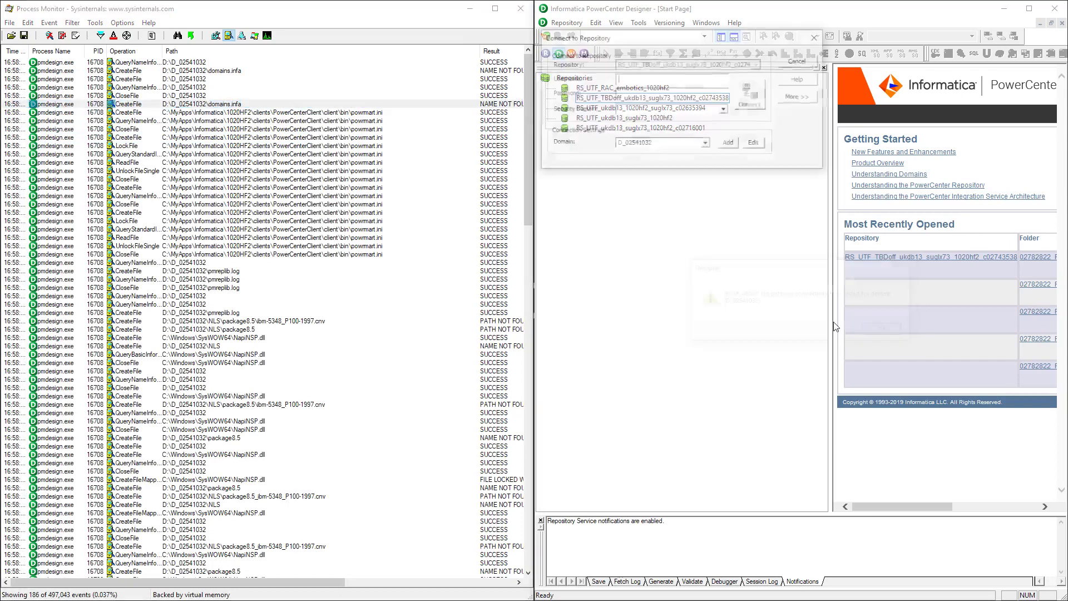
pyautogui.click(799, 62)
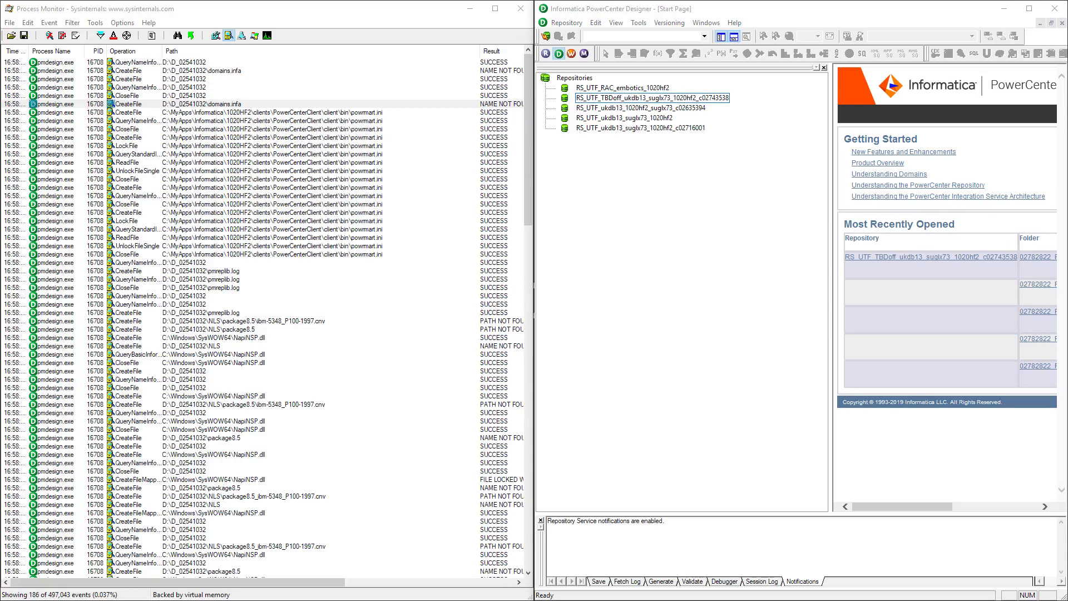
pyautogui.hotkey('alt', 'Tab')
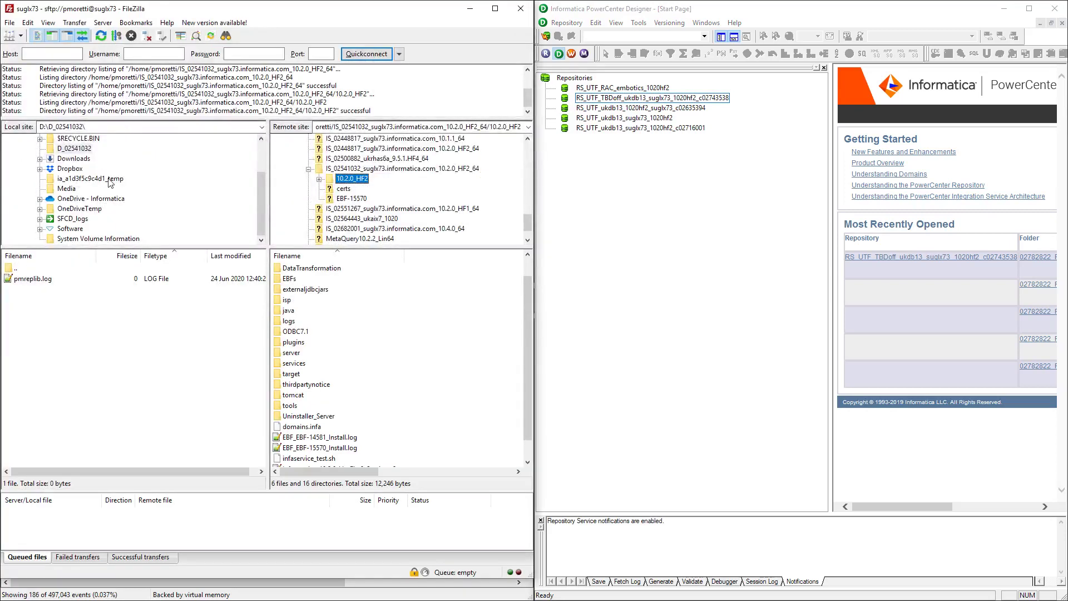
# Step: Download domains.infa from the remote 10.2.0_HF2 folder into local D:\D_02541032
pyautogui.click(45, 279)
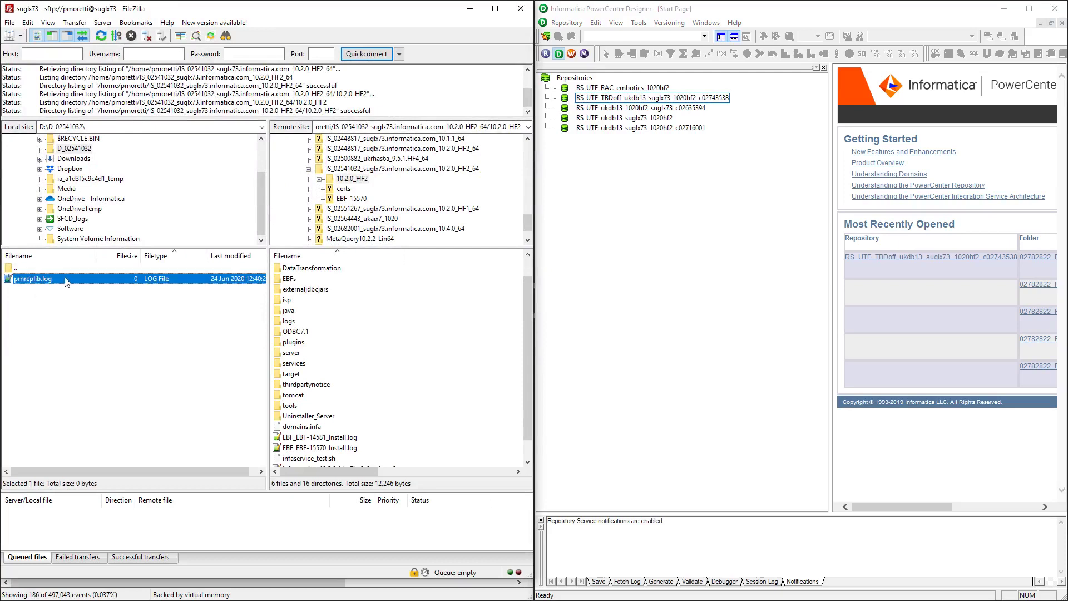
pyautogui.scroll(-1, 349, 346)
pyautogui.click(318, 406)
pyautogui.rightClick(318, 407)
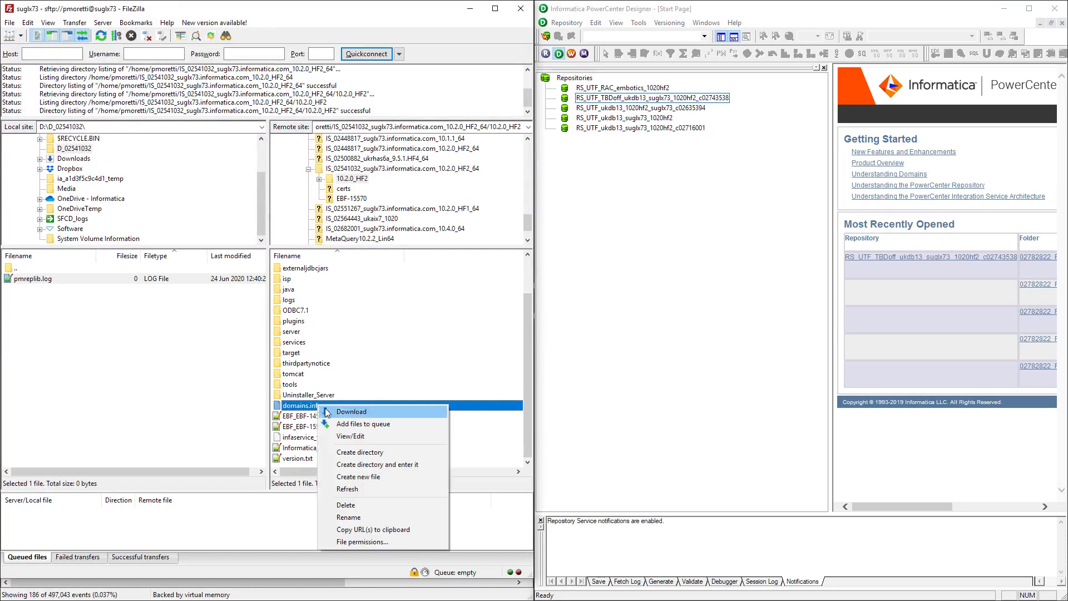
pyautogui.click(326, 412)
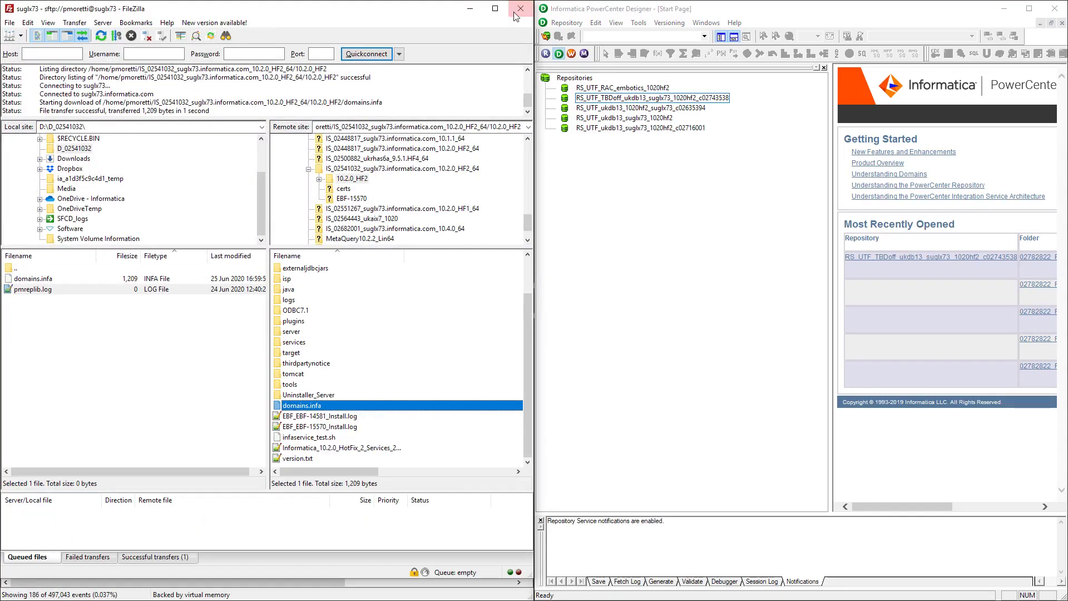
pyautogui.click(70, 278)
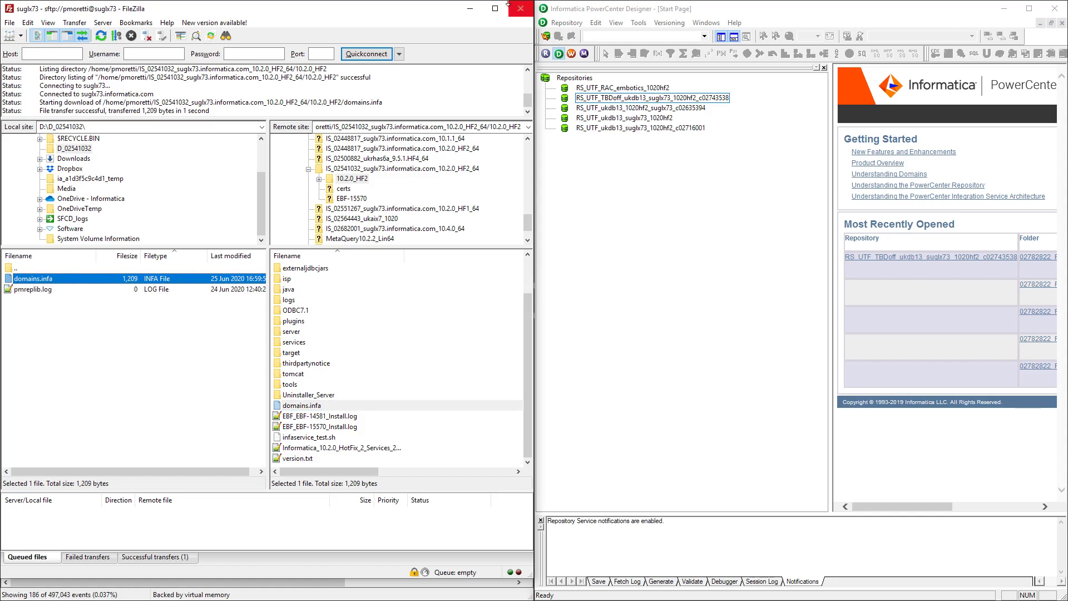
# Step: Minimize FileZilla, clear Process Monitor's event list and start capturing
pyautogui.click(470, 8)
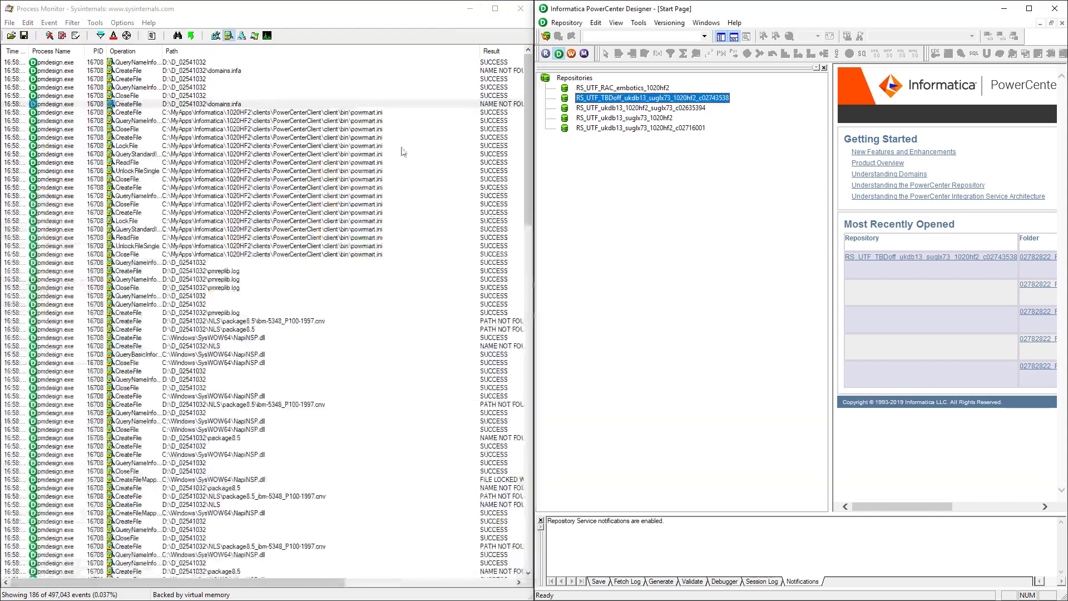
pyautogui.click(75, 36)
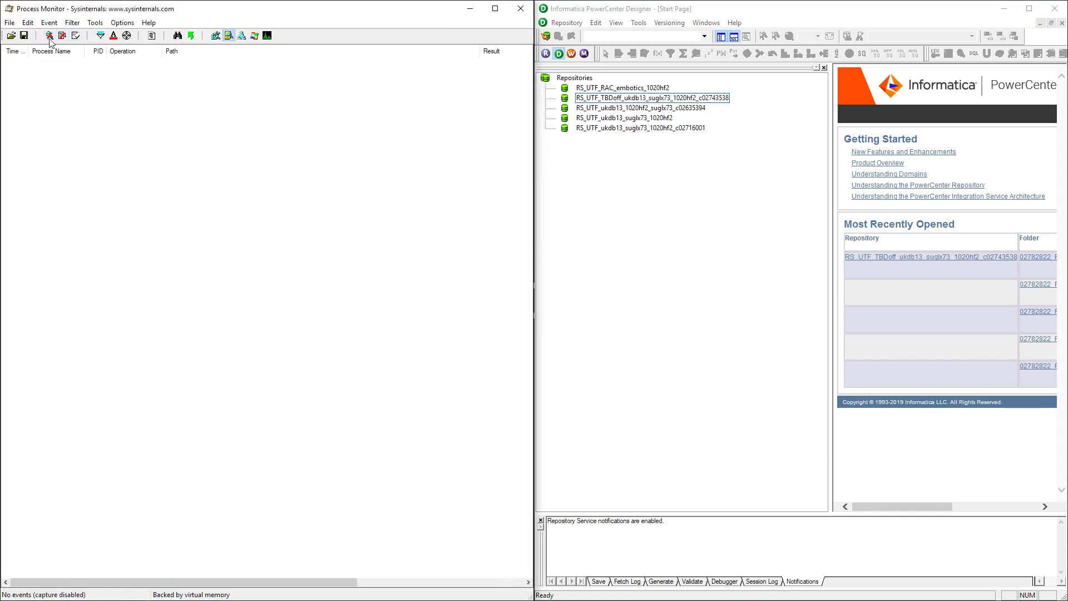
pyautogui.click(49, 36)
# Step: Retry connecting to the c02743538 repository, dismiss the PCSF_46007 error, and clear the trace
pyautogui.click(707, 204)
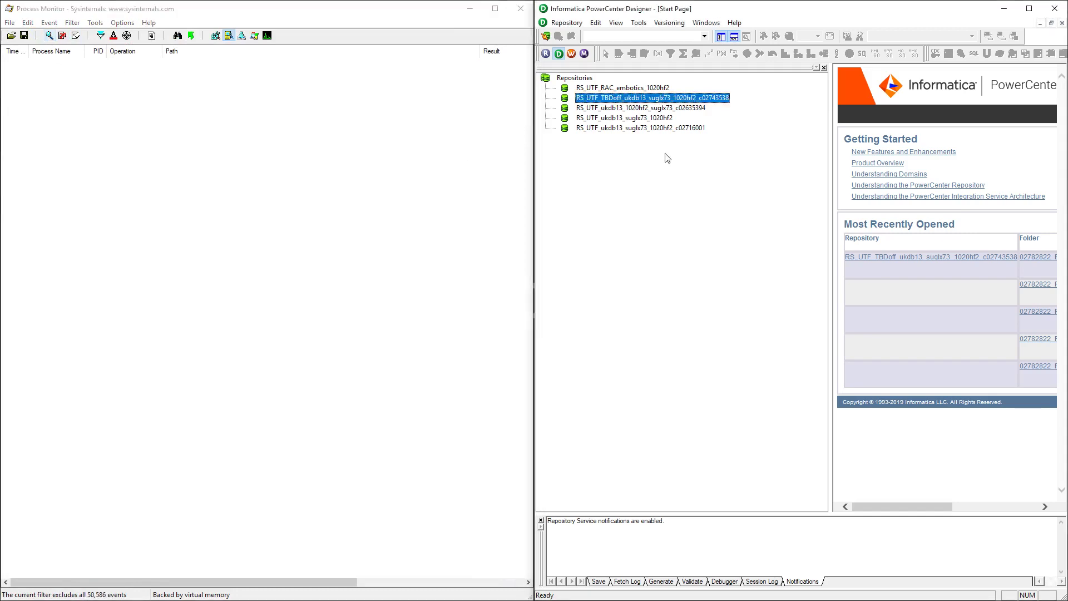
pyautogui.rightClick(632, 99)
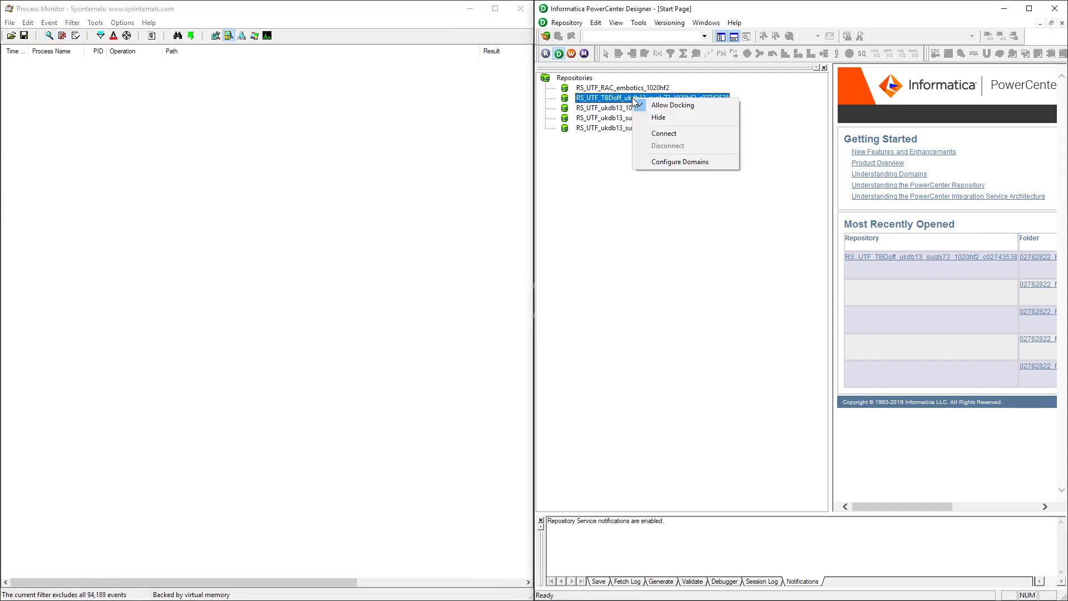
pyautogui.click(668, 139)
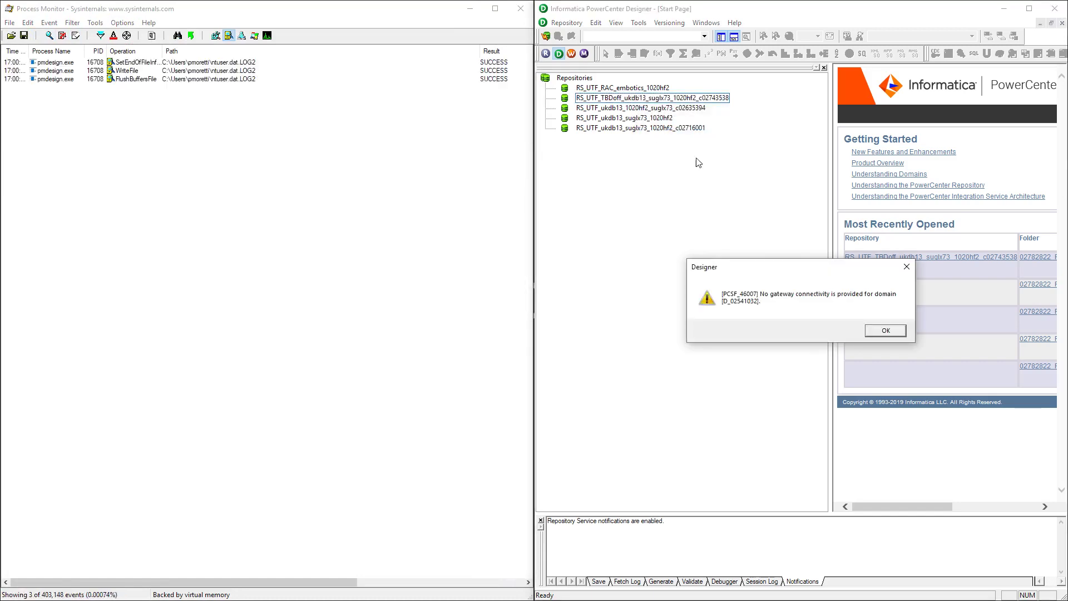
pyautogui.click(876, 331)
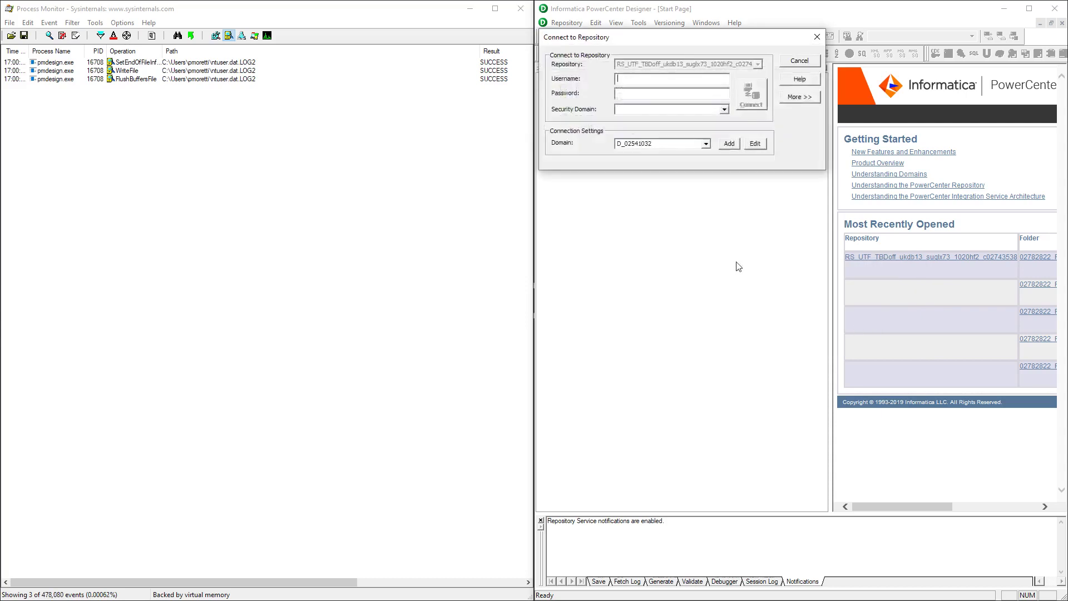
pyautogui.click(801, 77)
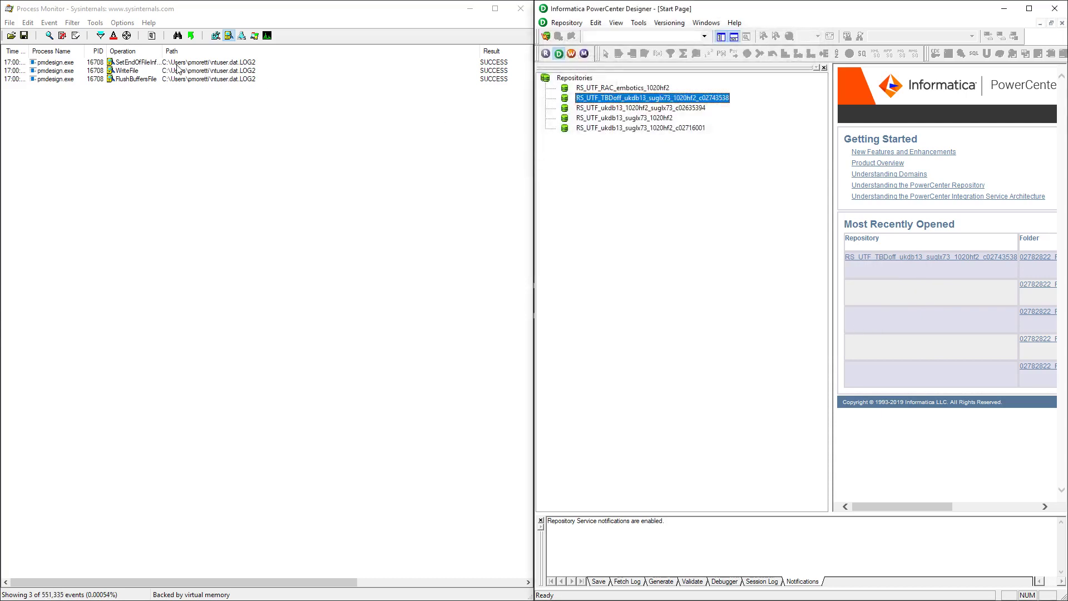
pyautogui.click(77, 35)
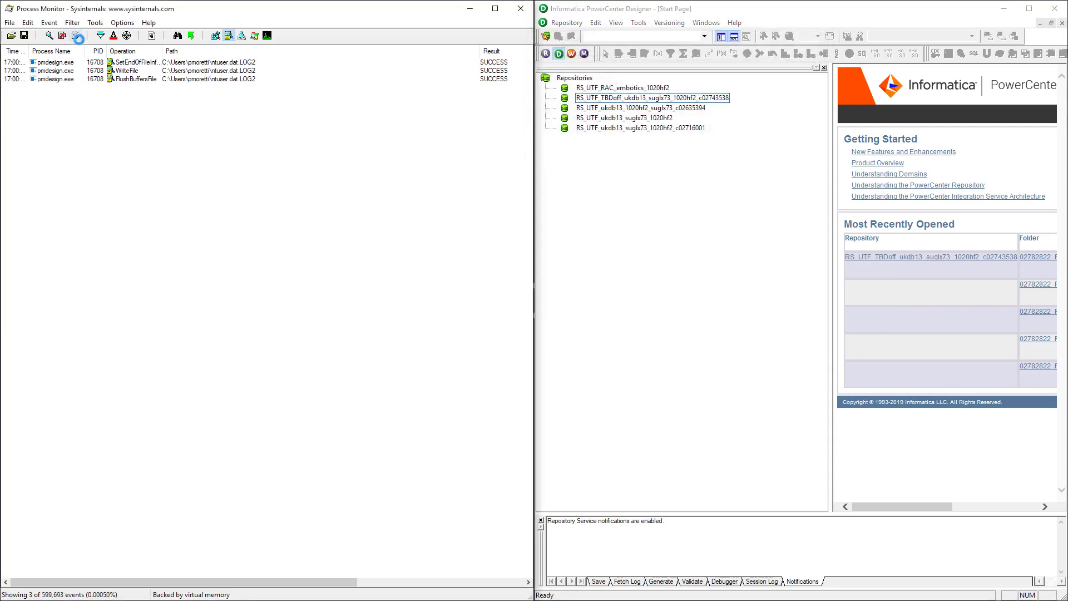
pyautogui.click(727, 210)
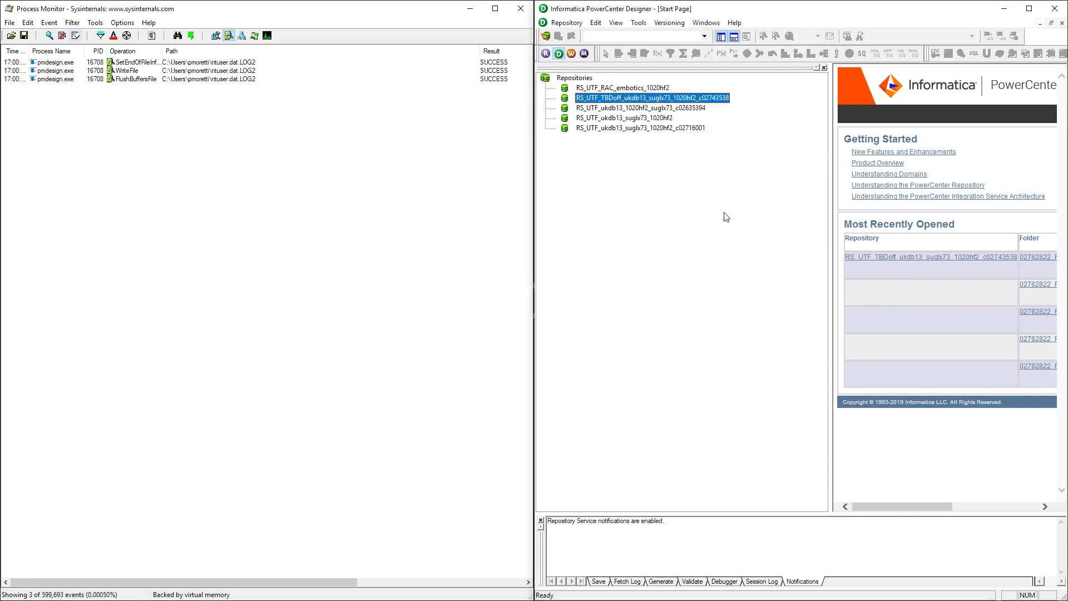
# Step: Close PowerCenter Designer and relaunch it so its Start Page returns
pyautogui.click(1056, 10)
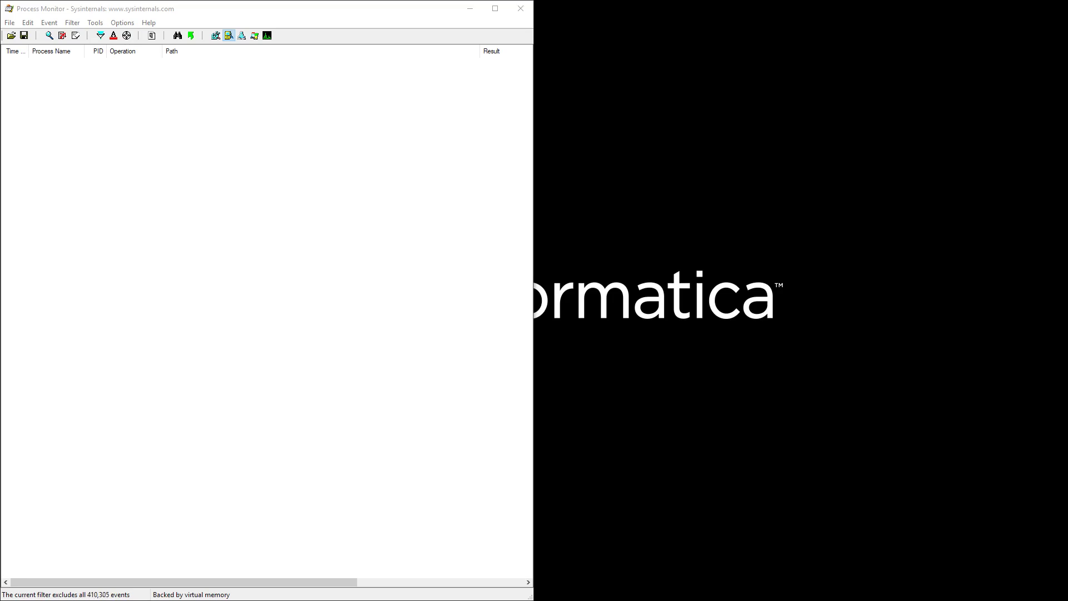
pyautogui.click(290, 216)
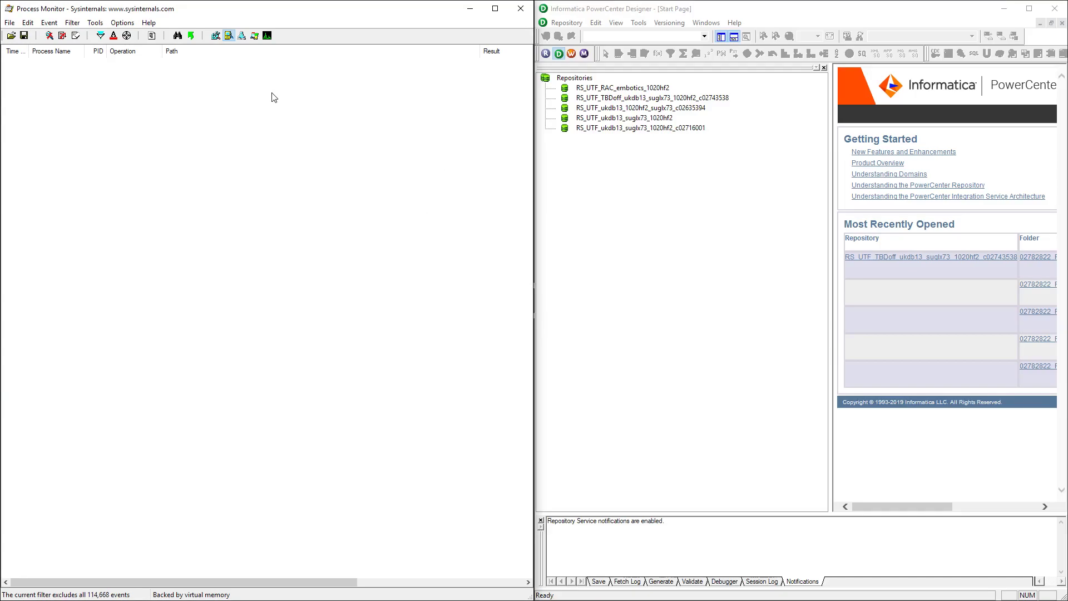
# Step: Reconnect to the repository with capture on, getting PCSF_46003, and locate the successful domains.infa read
pyautogui.click(49, 35)
pyautogui.click(619, 98)
pyautogui.rightClick(619, 98)
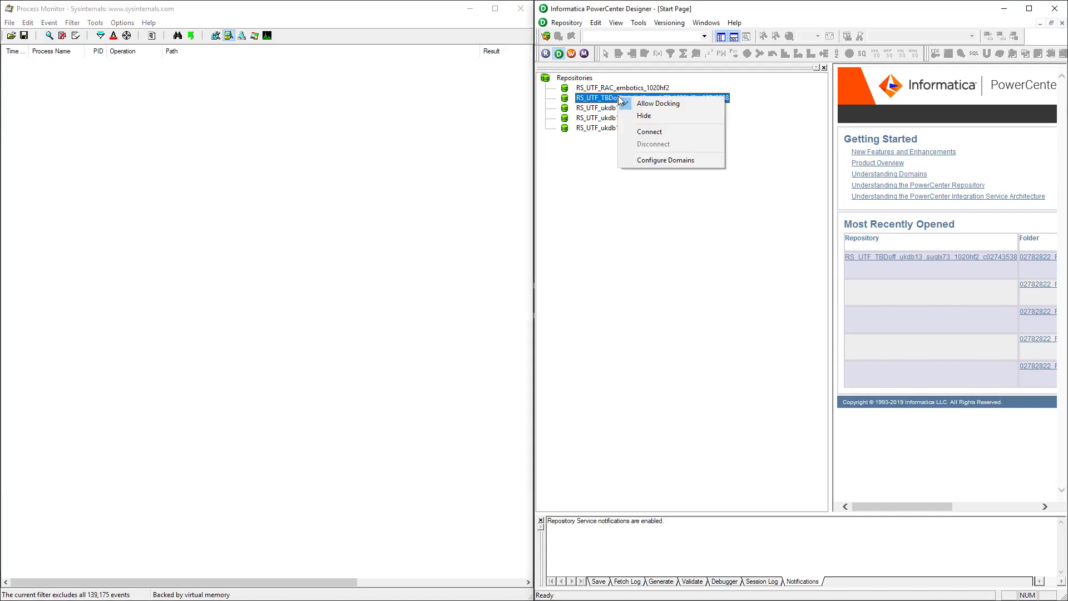
pyautogui.click(649, 137)
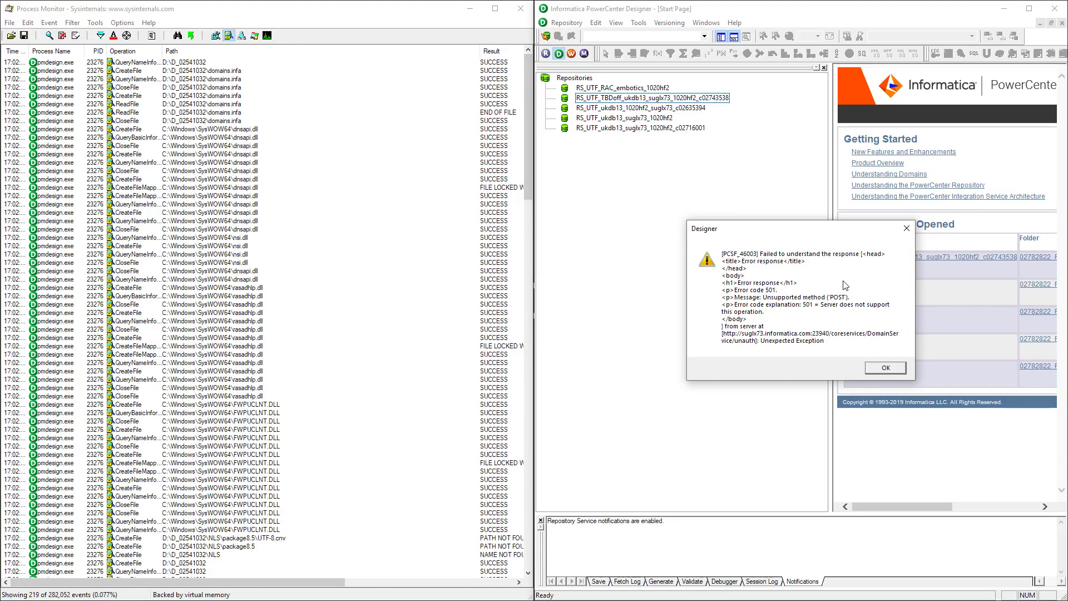
pyautogui.click(228, 80)
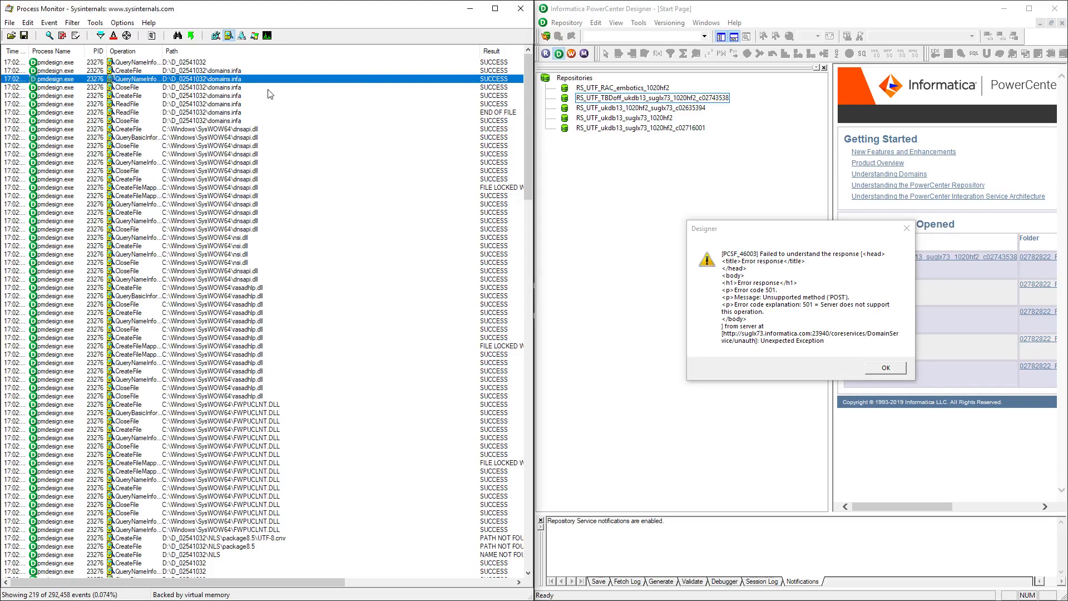
pyautogui.hotkey('alt', 'Tab')
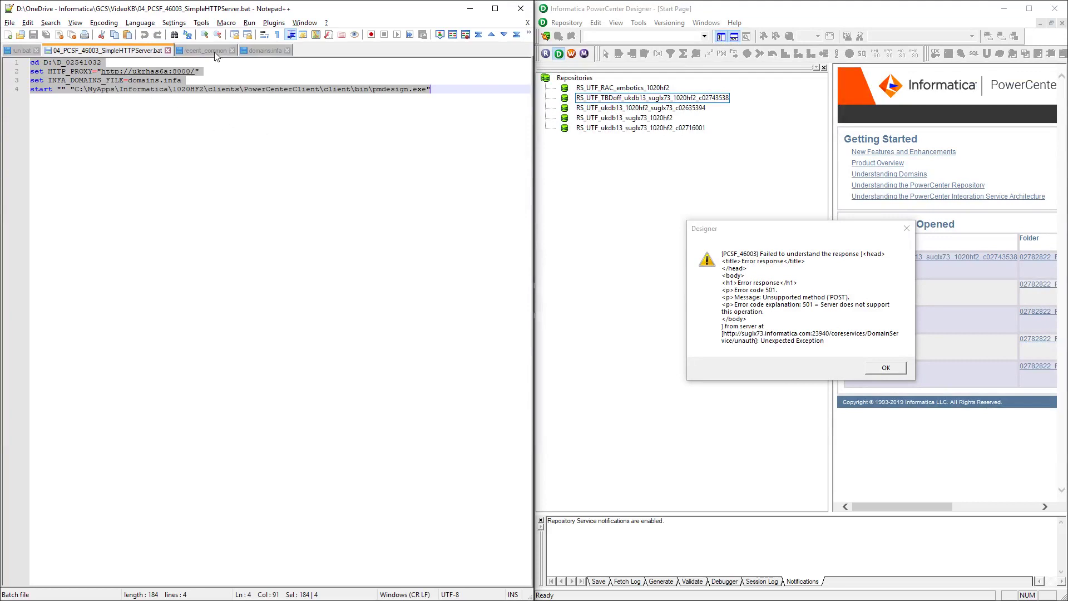
# Step: Review domains.infa's domain D_02541032, host suglx73.informatica.com and port 23940
pyautogui.click(259, 51)
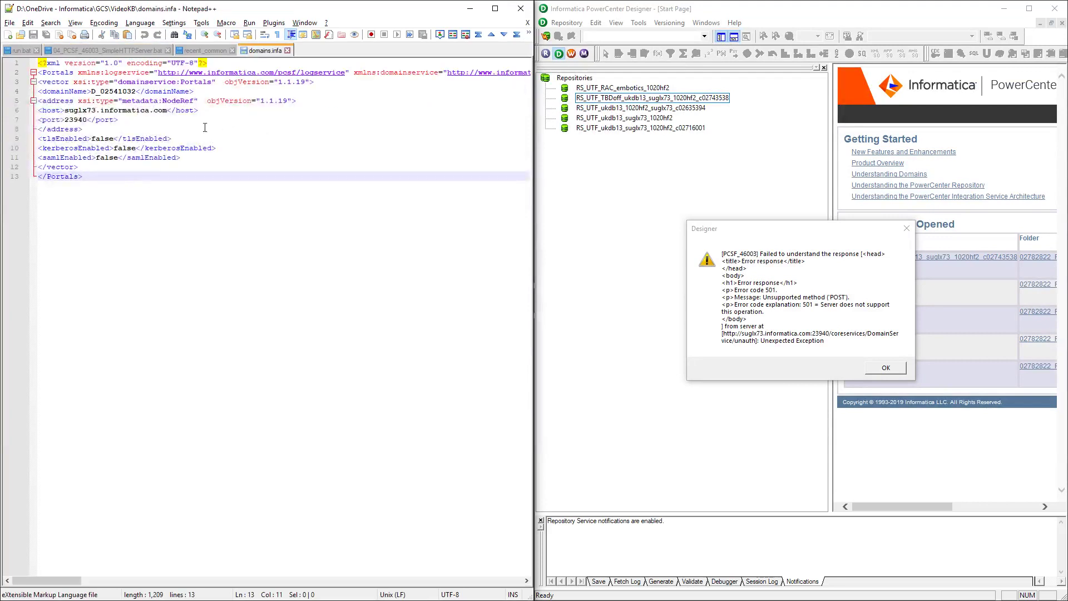
pyautogui.doubleClick(120, 92)
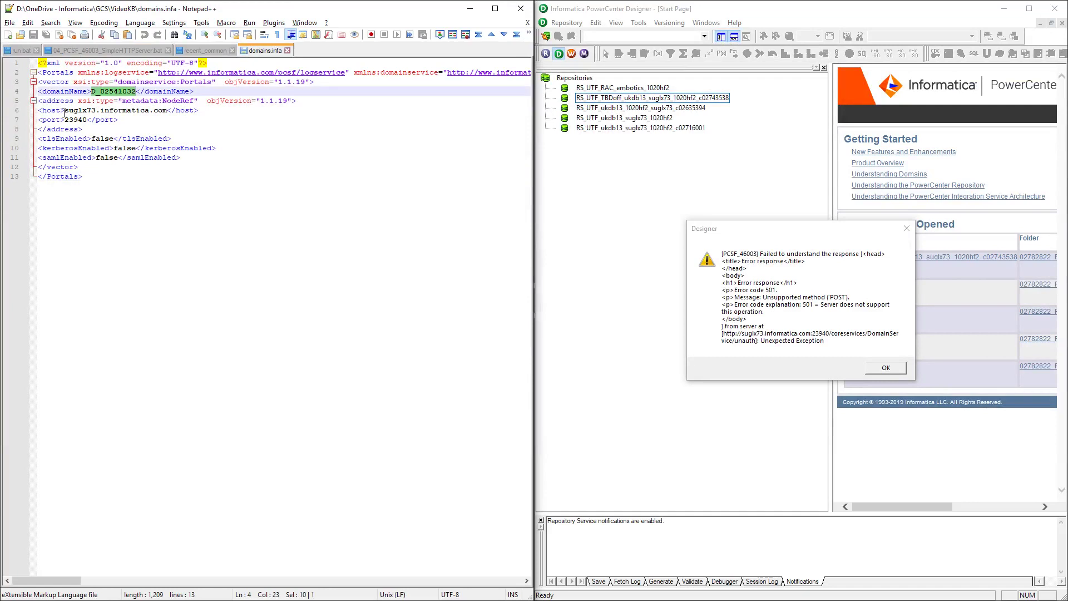
pyautogui.moveTo(65, 111); pyautogui.dragTo(162, 111)
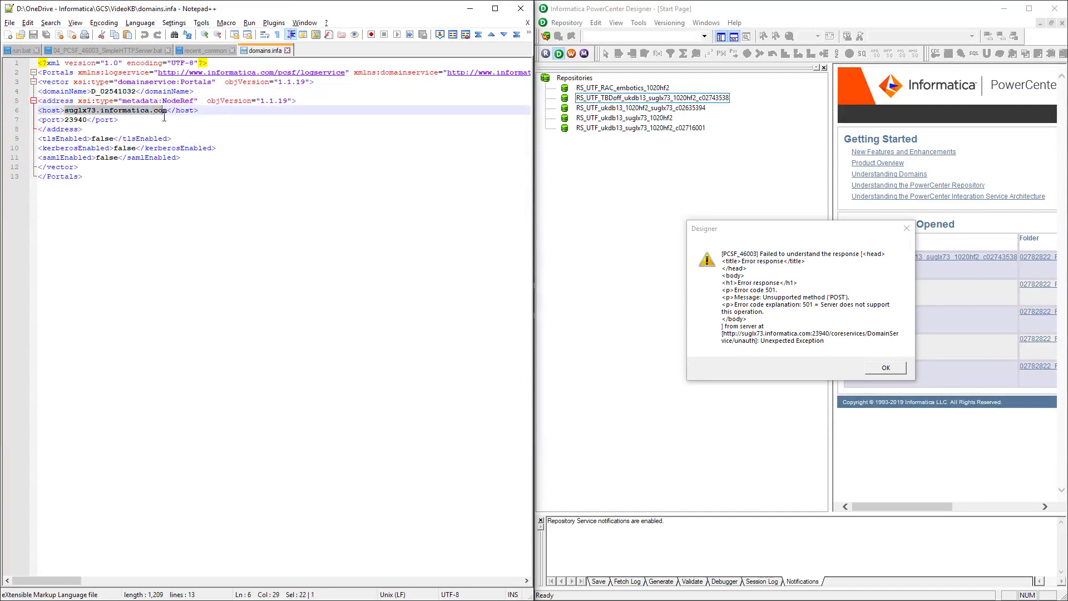
pyautogui.doubleClick(76, 120)
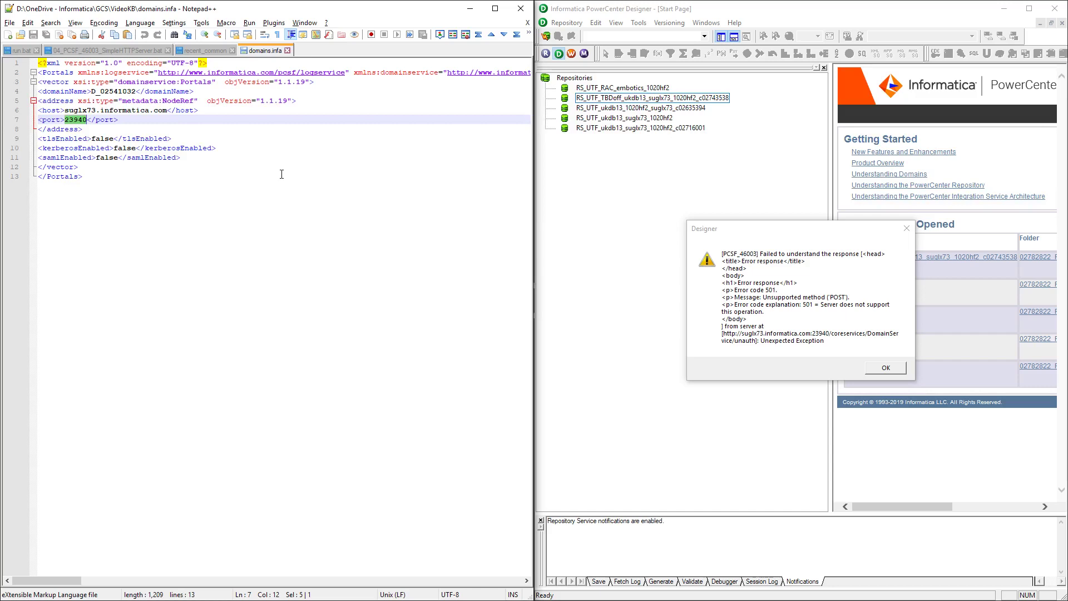
# Step: Minimize Notepad++ and stop Process Monitor's event capture now that domains.infa is read successfully
pyautogui.click(470, 8)
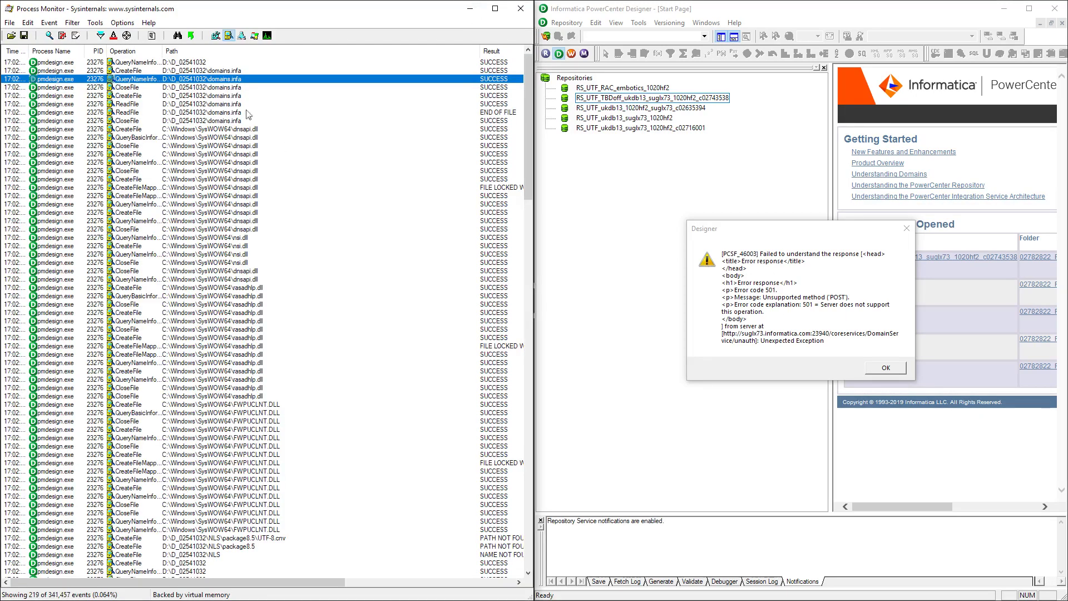
pyautogui.click(49, 35)
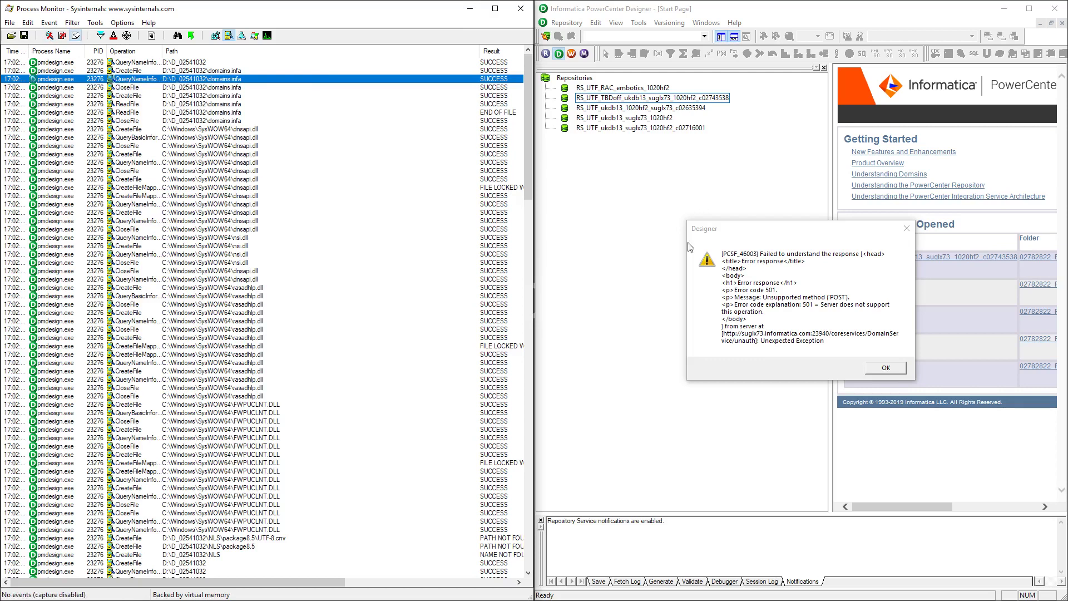